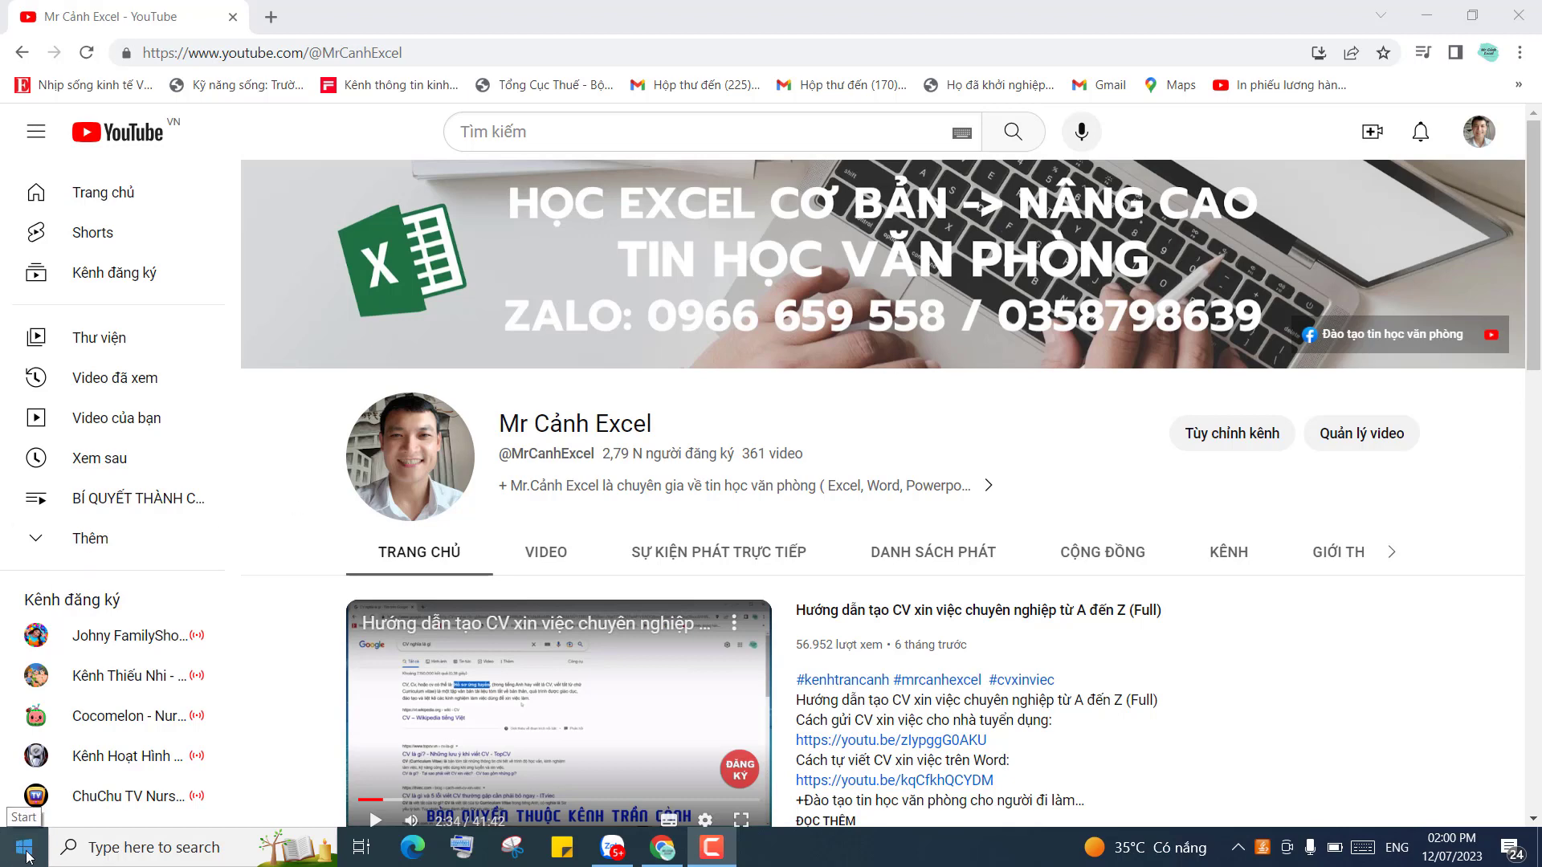
Open the Admin account's sign-in options and start adding a password for it.
click(24, 848)
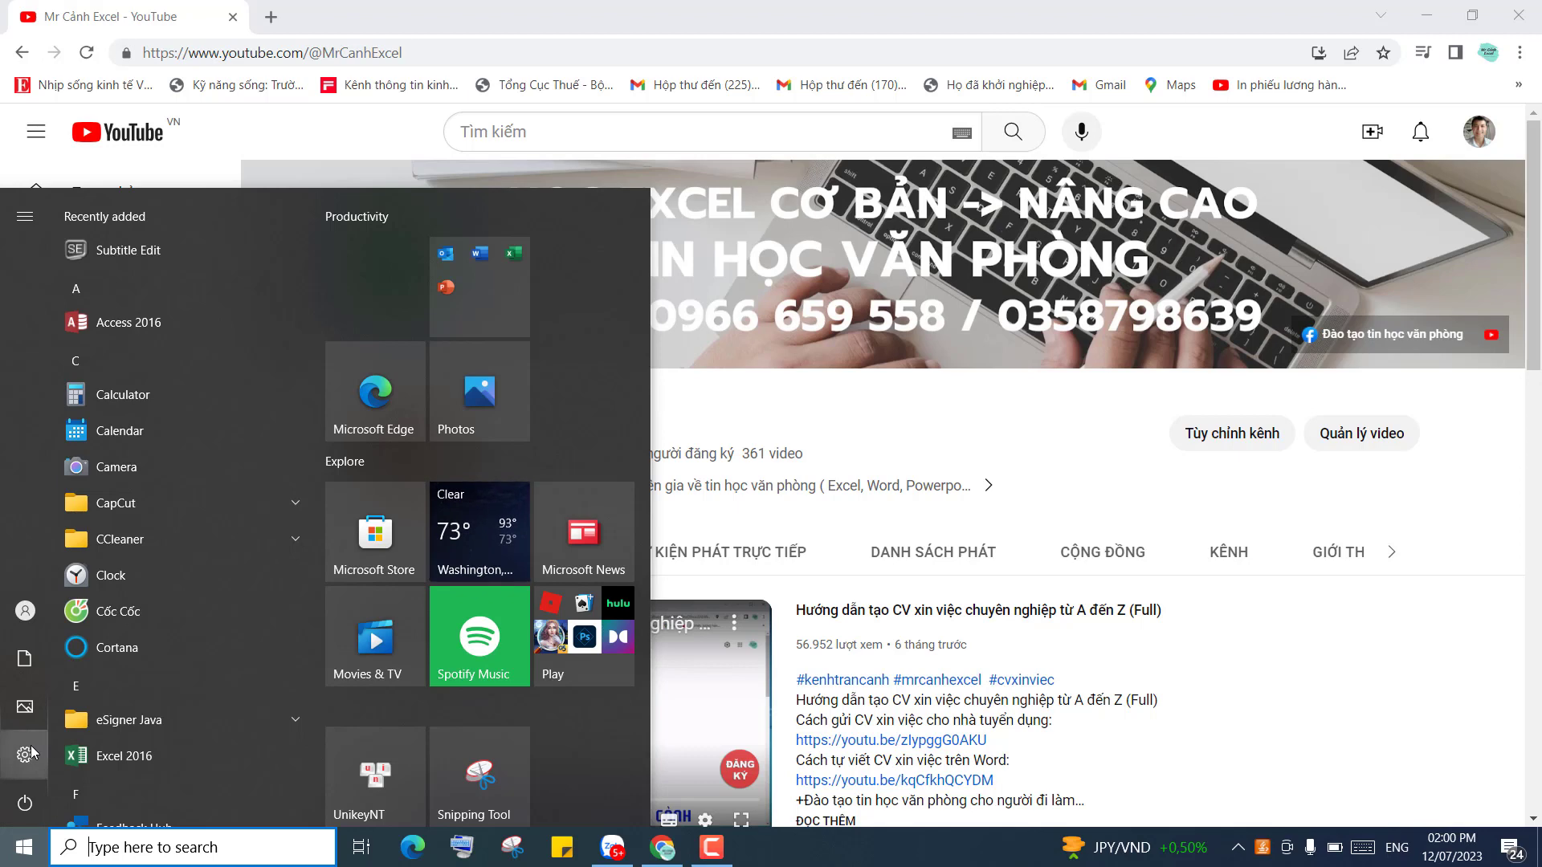
mouse_move(36, 760)
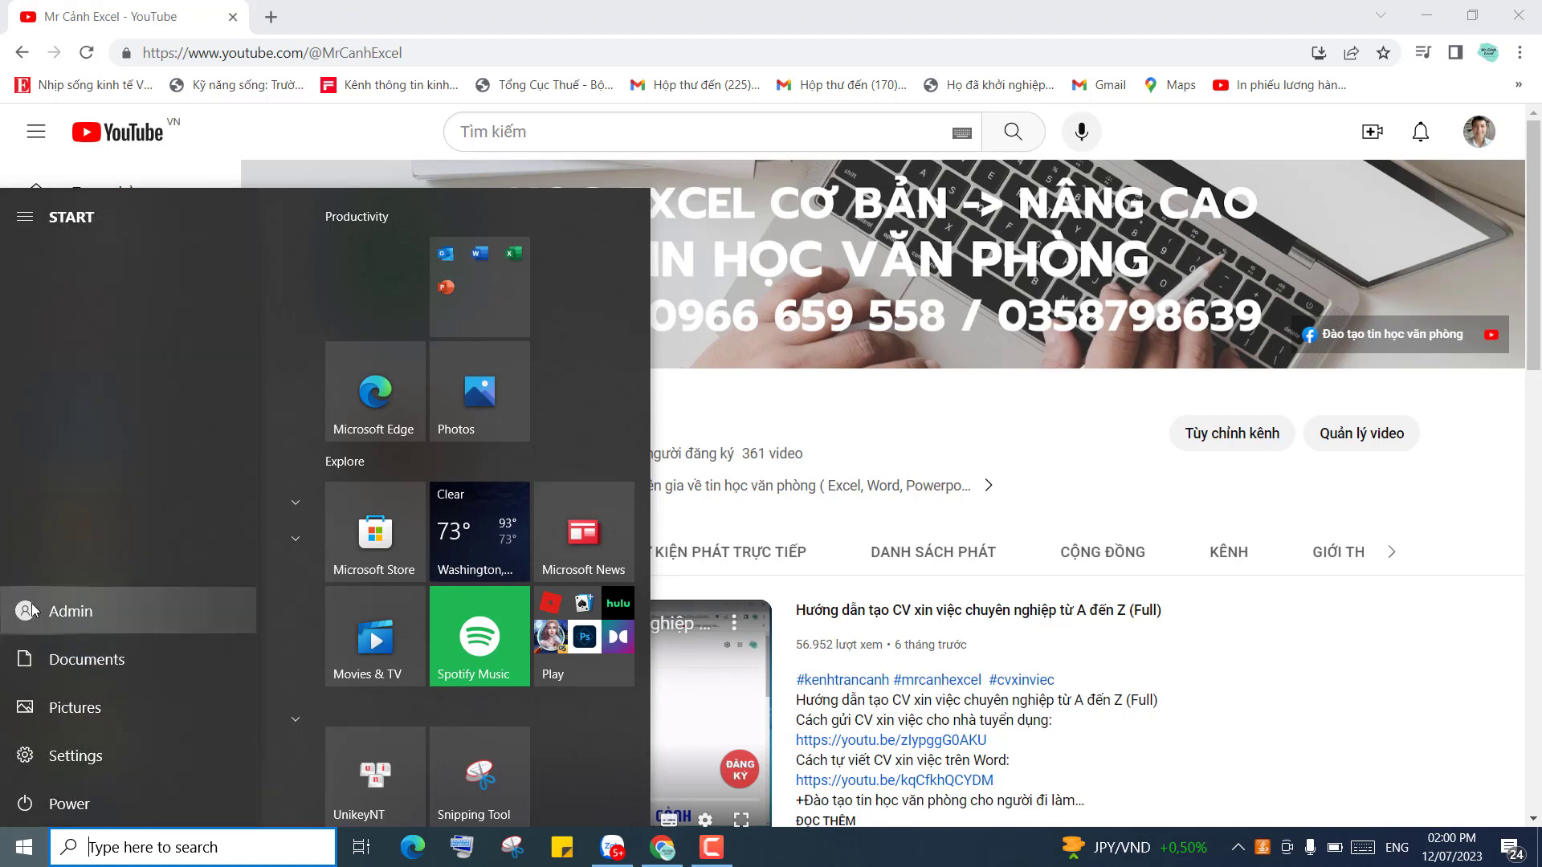
click(80, 611)
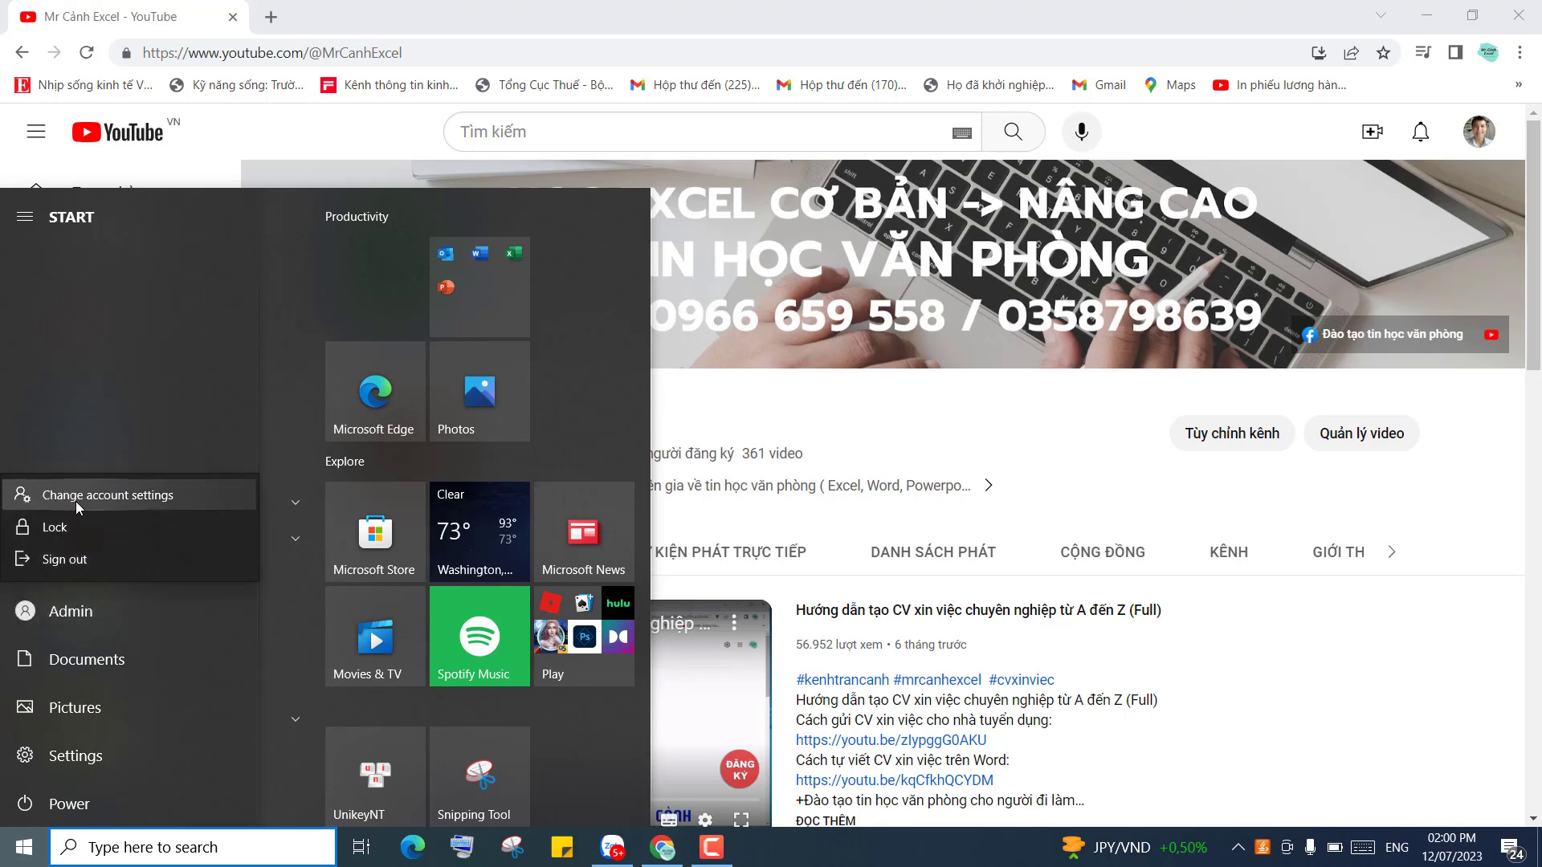
click(150, 496)
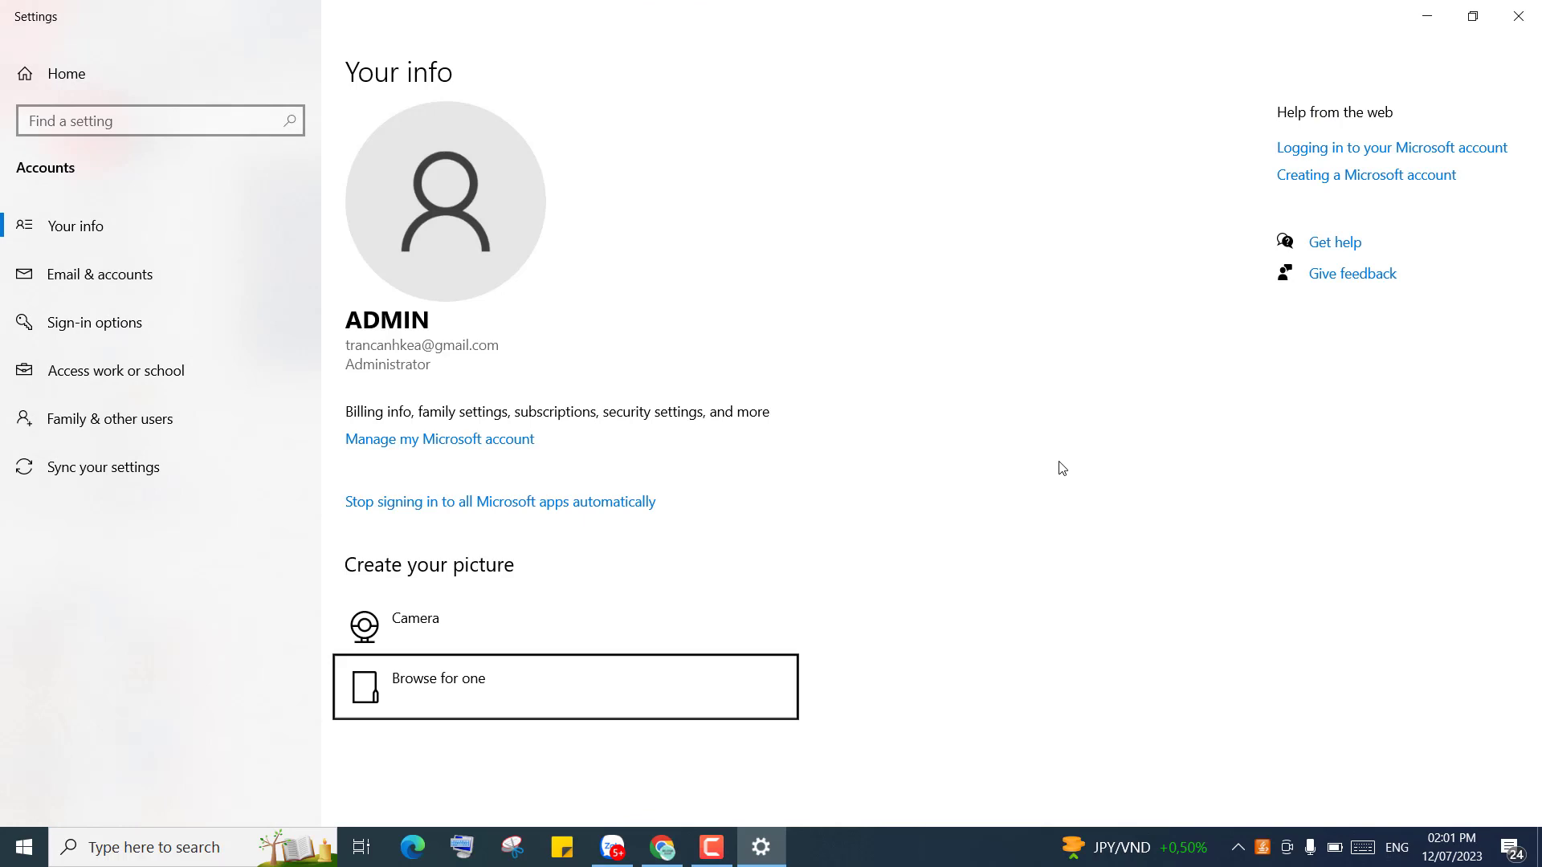
click(103, 327)
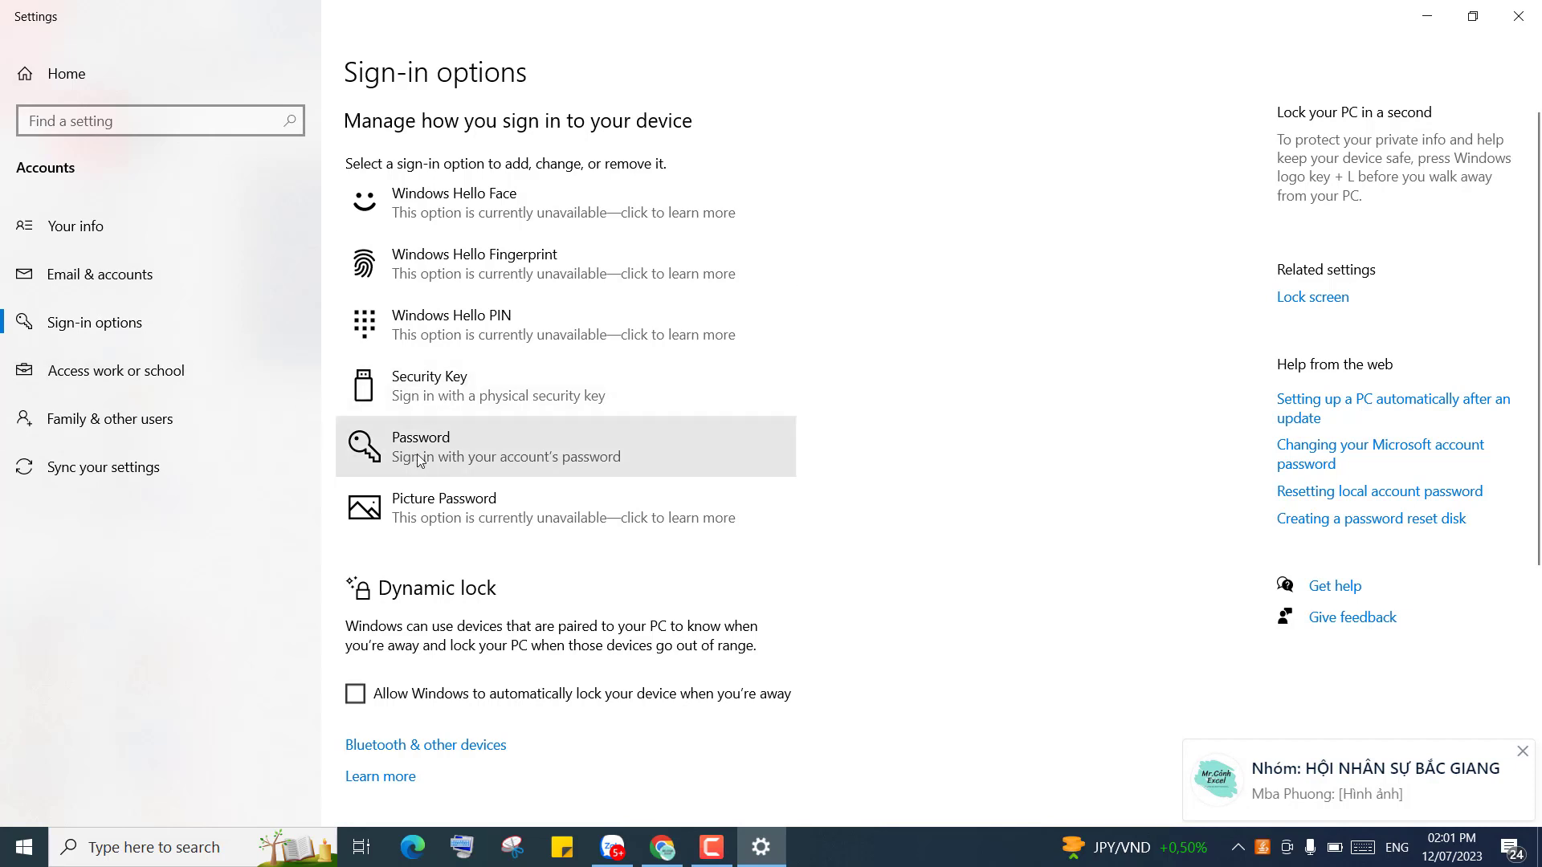
click(444, 449)
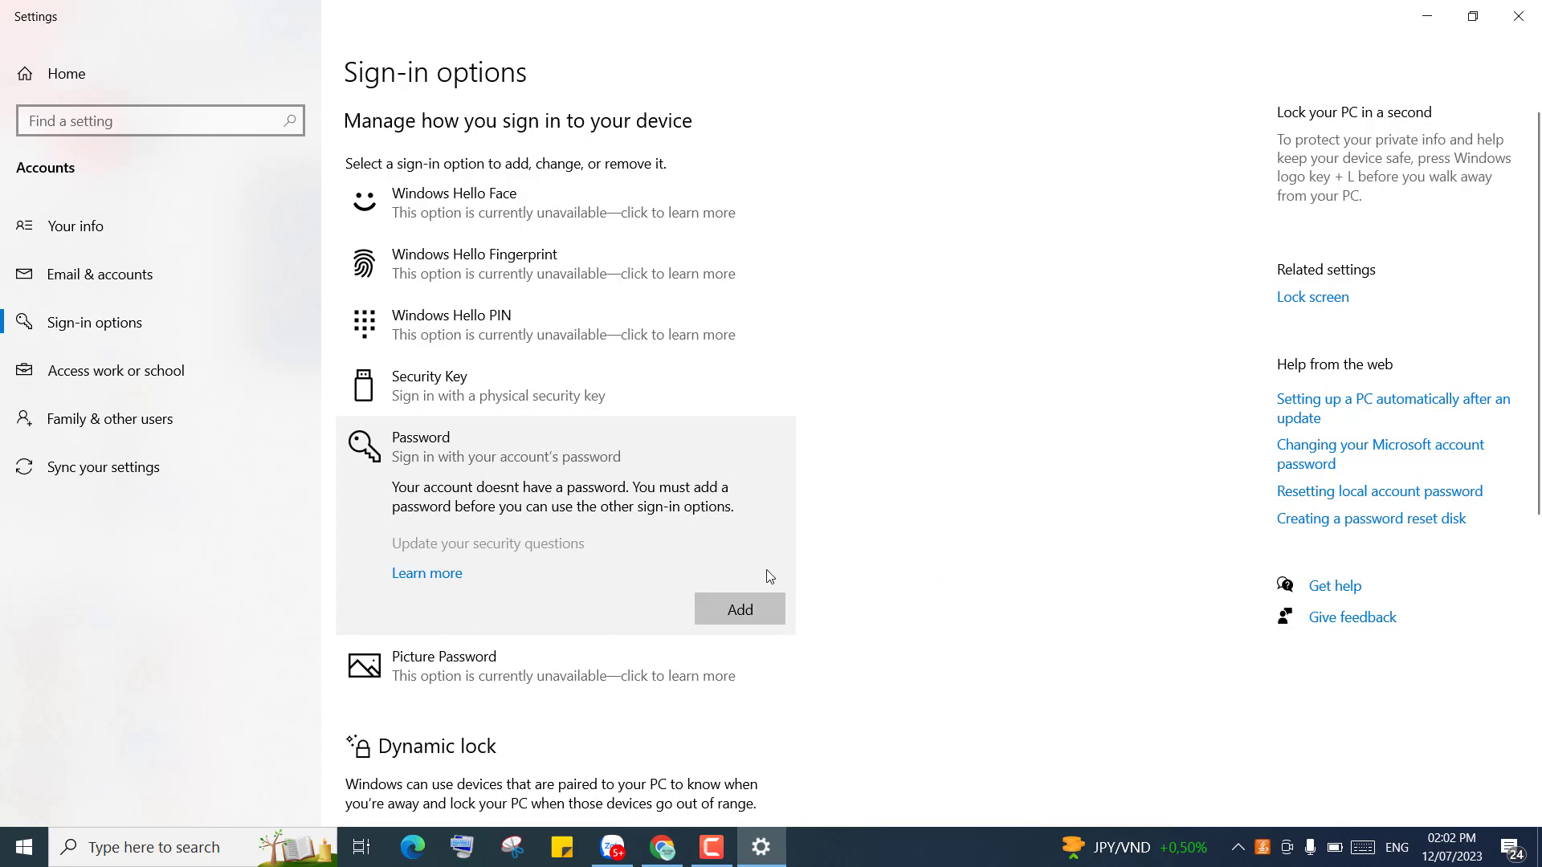
click(738, 610)
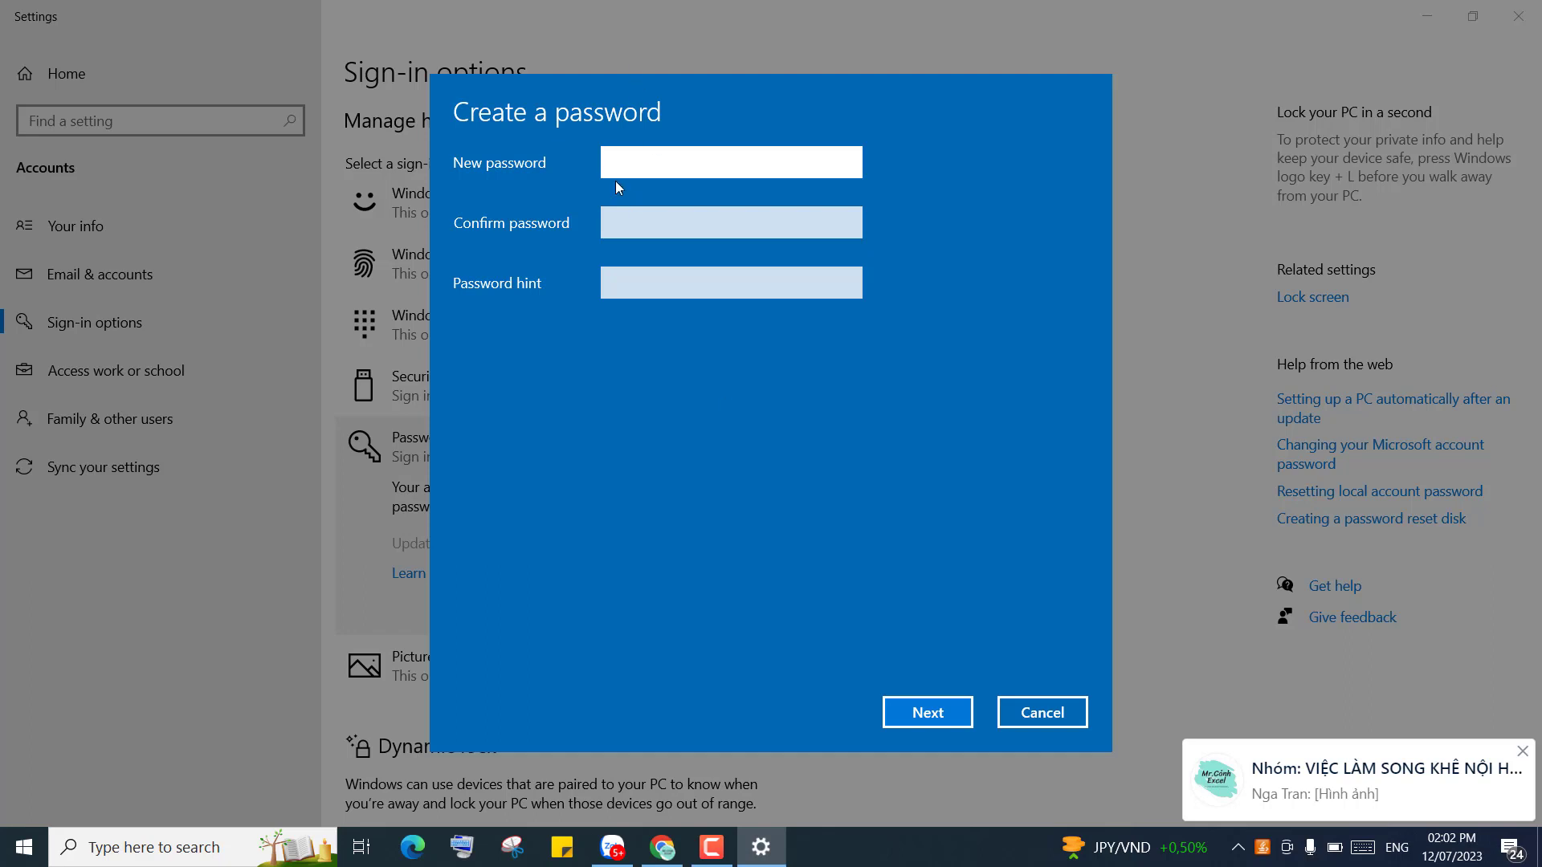
Enter the new account password and repeat it in the confirmation field.
click(624, 216)
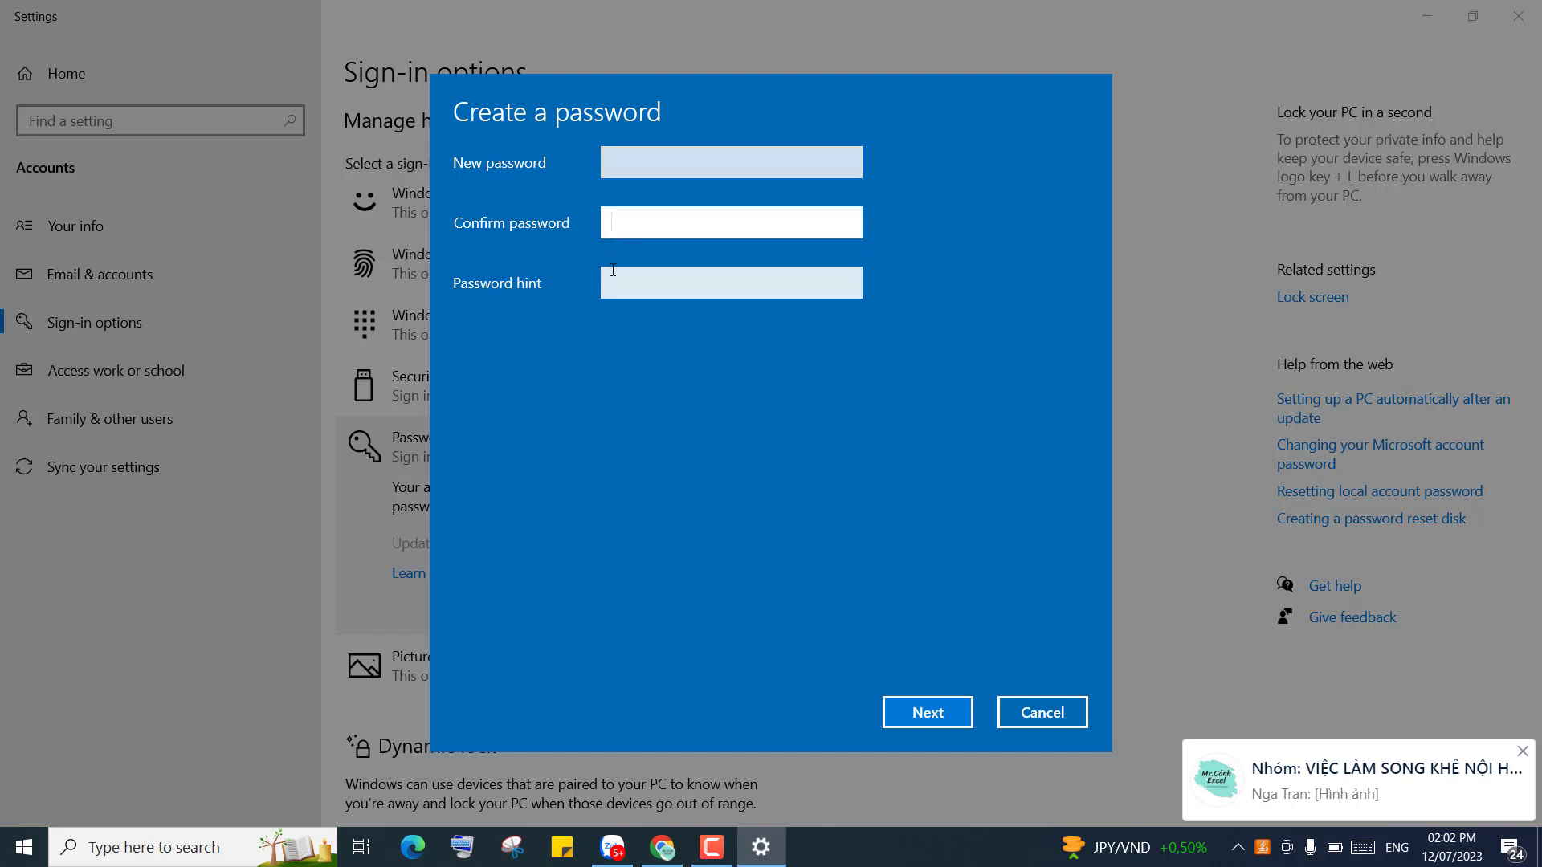
click(620, 165)
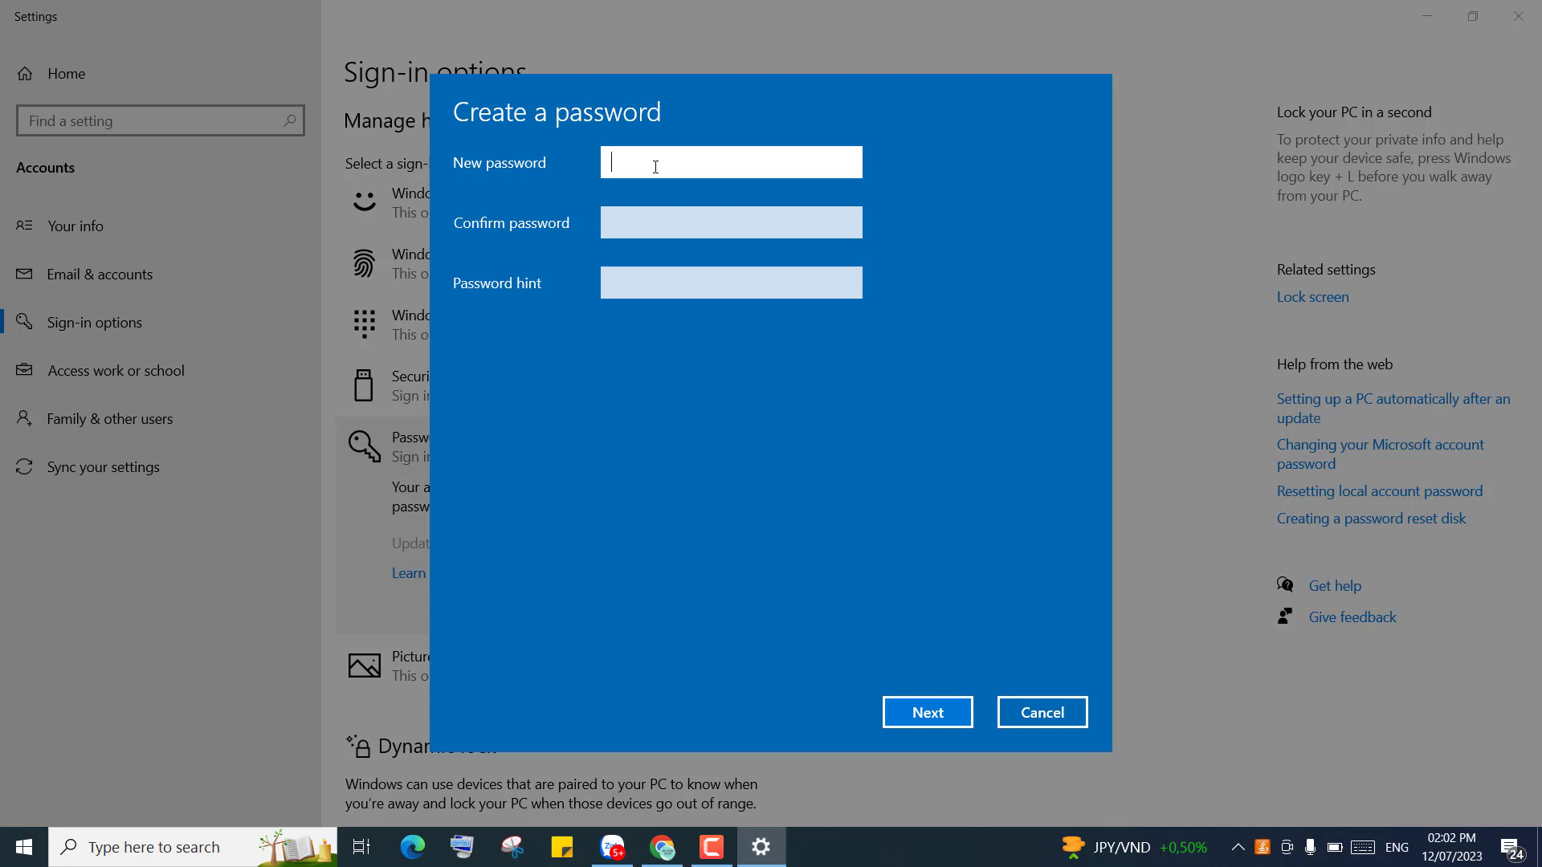
text(******)
key(BackSpace)
key(BackSpace)
key(BackSpace)
key(BackSpace)
key(BackSpace)
key(BackSpace)
text(******)
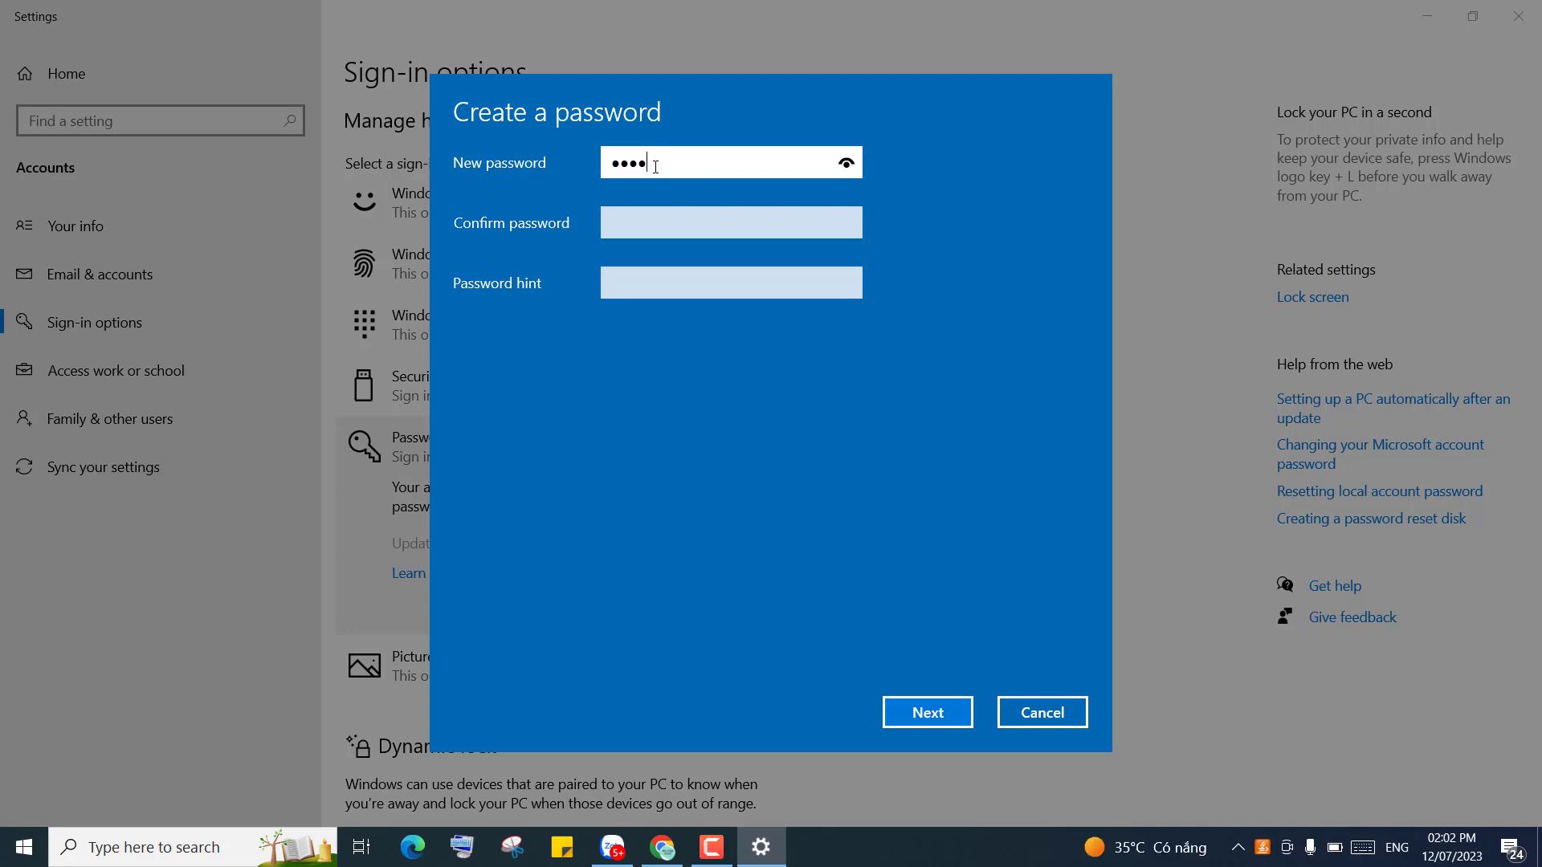
click(662, 225)
text(*****)
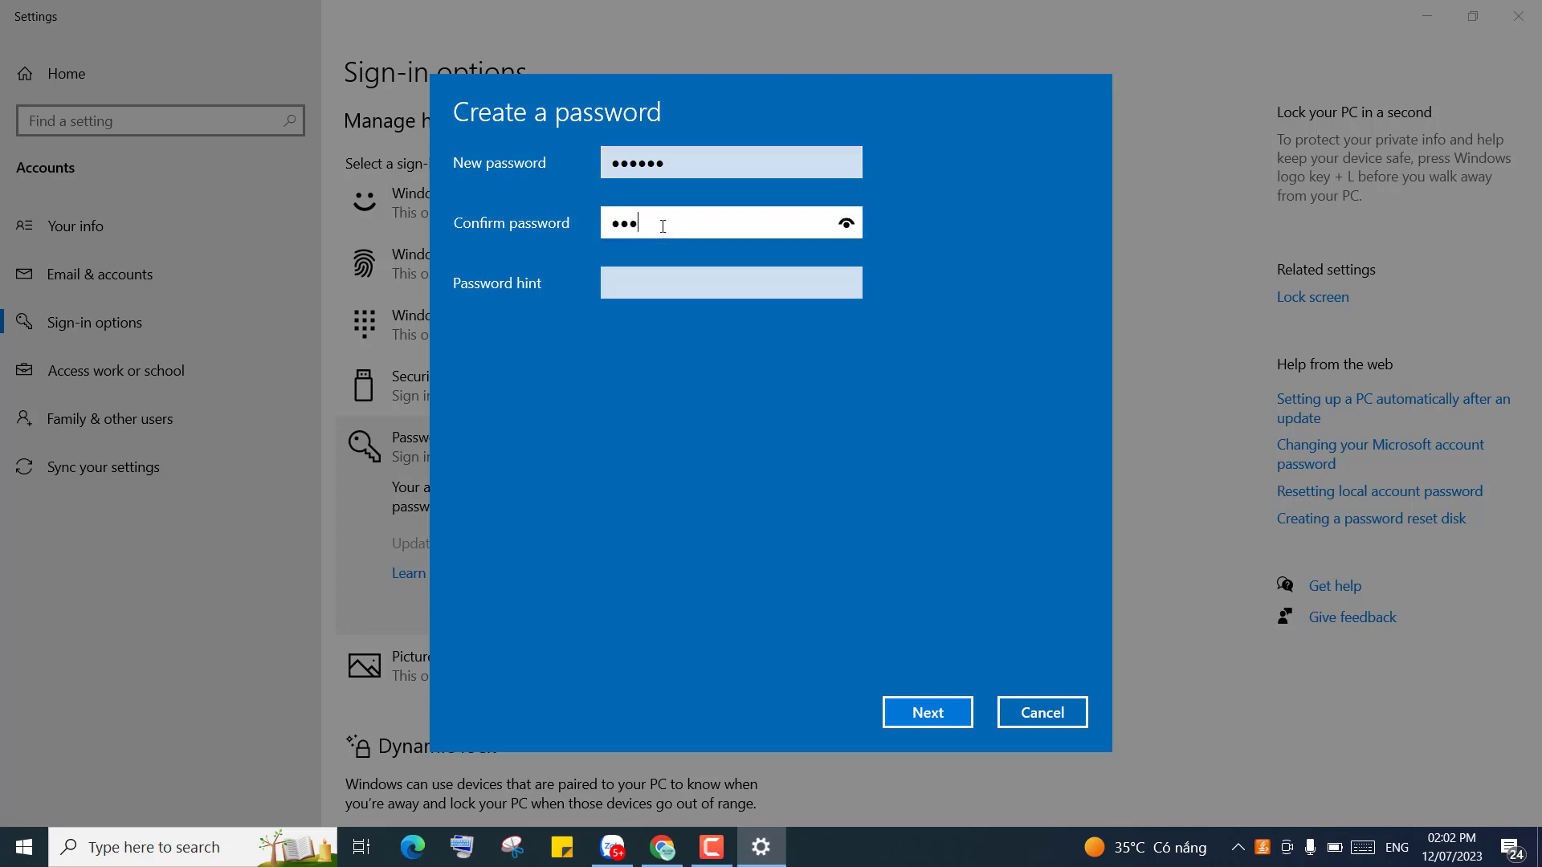
text(*)
Enter a password hint, finish creating the account password and close the settings window.
click(607, 290)
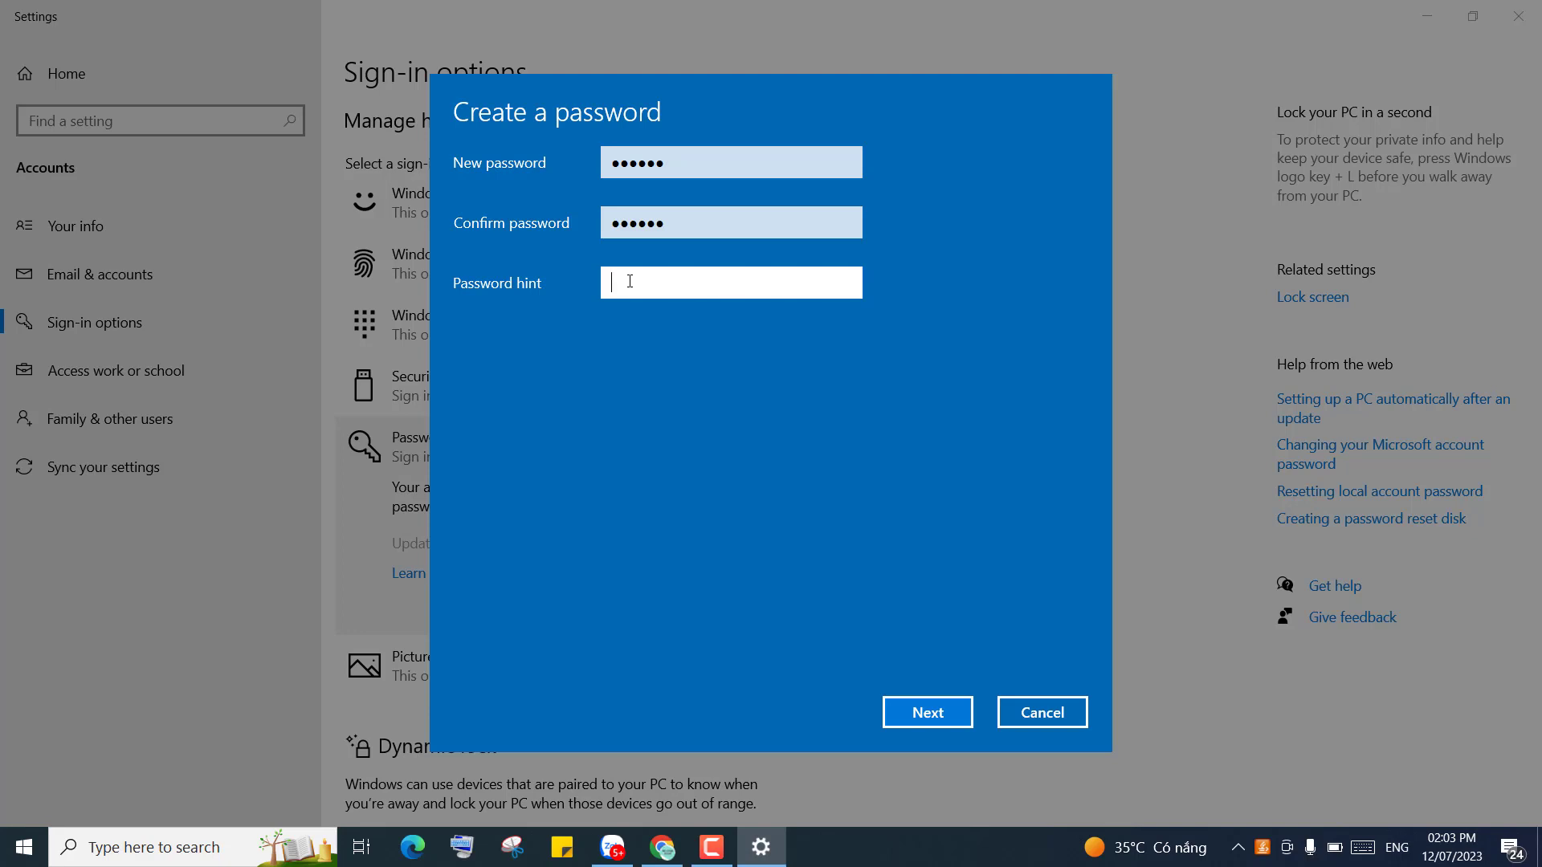
text(1*6)
key(ctrl+a)
key(BackSpace)
click(932, 711)
text(1)
click(927, 714)
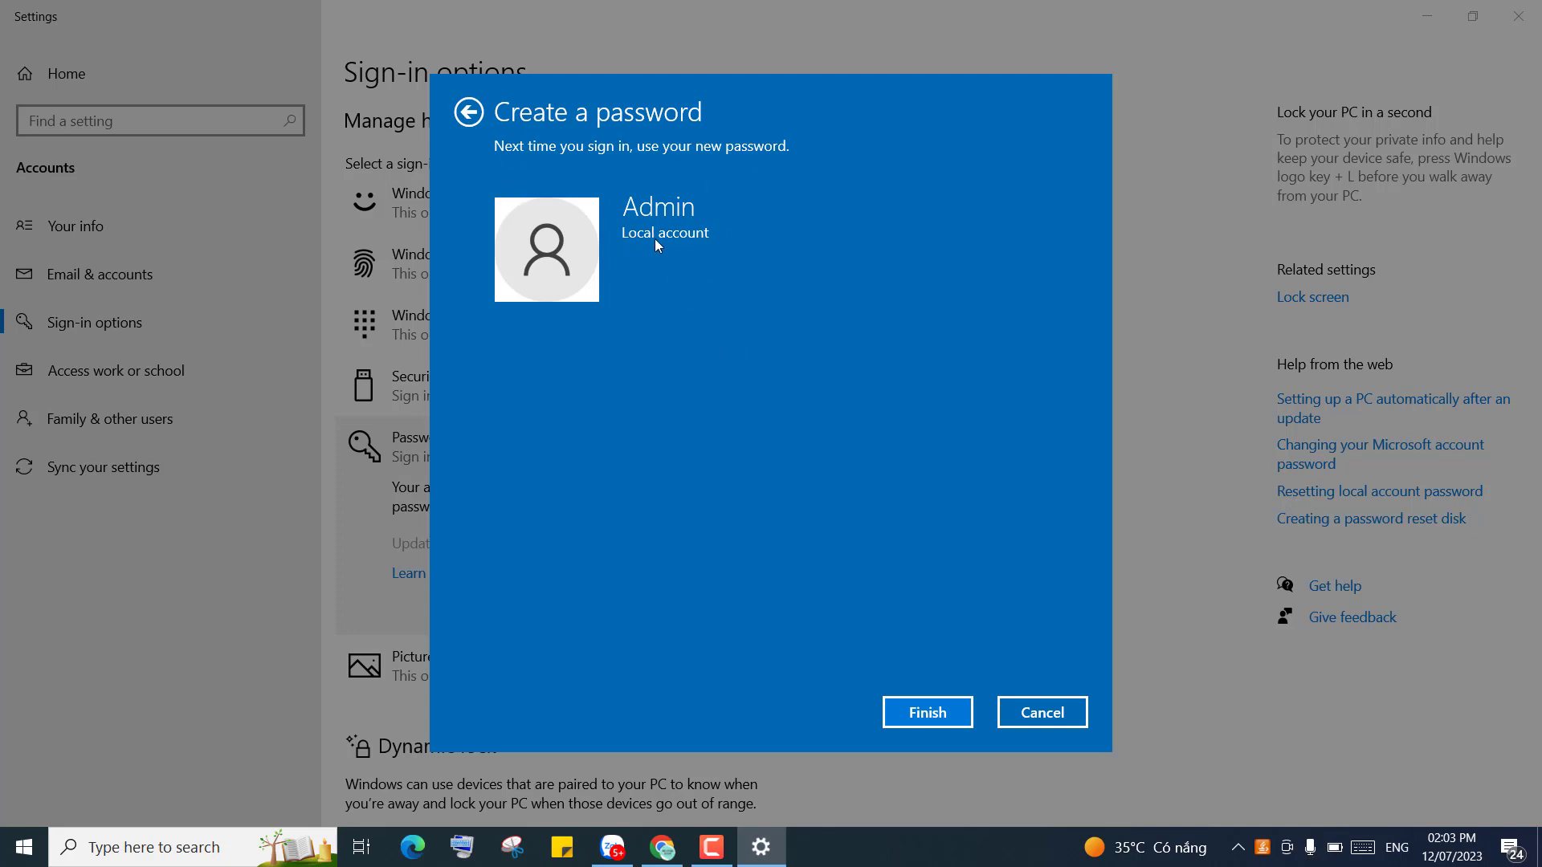
click(928, 711)
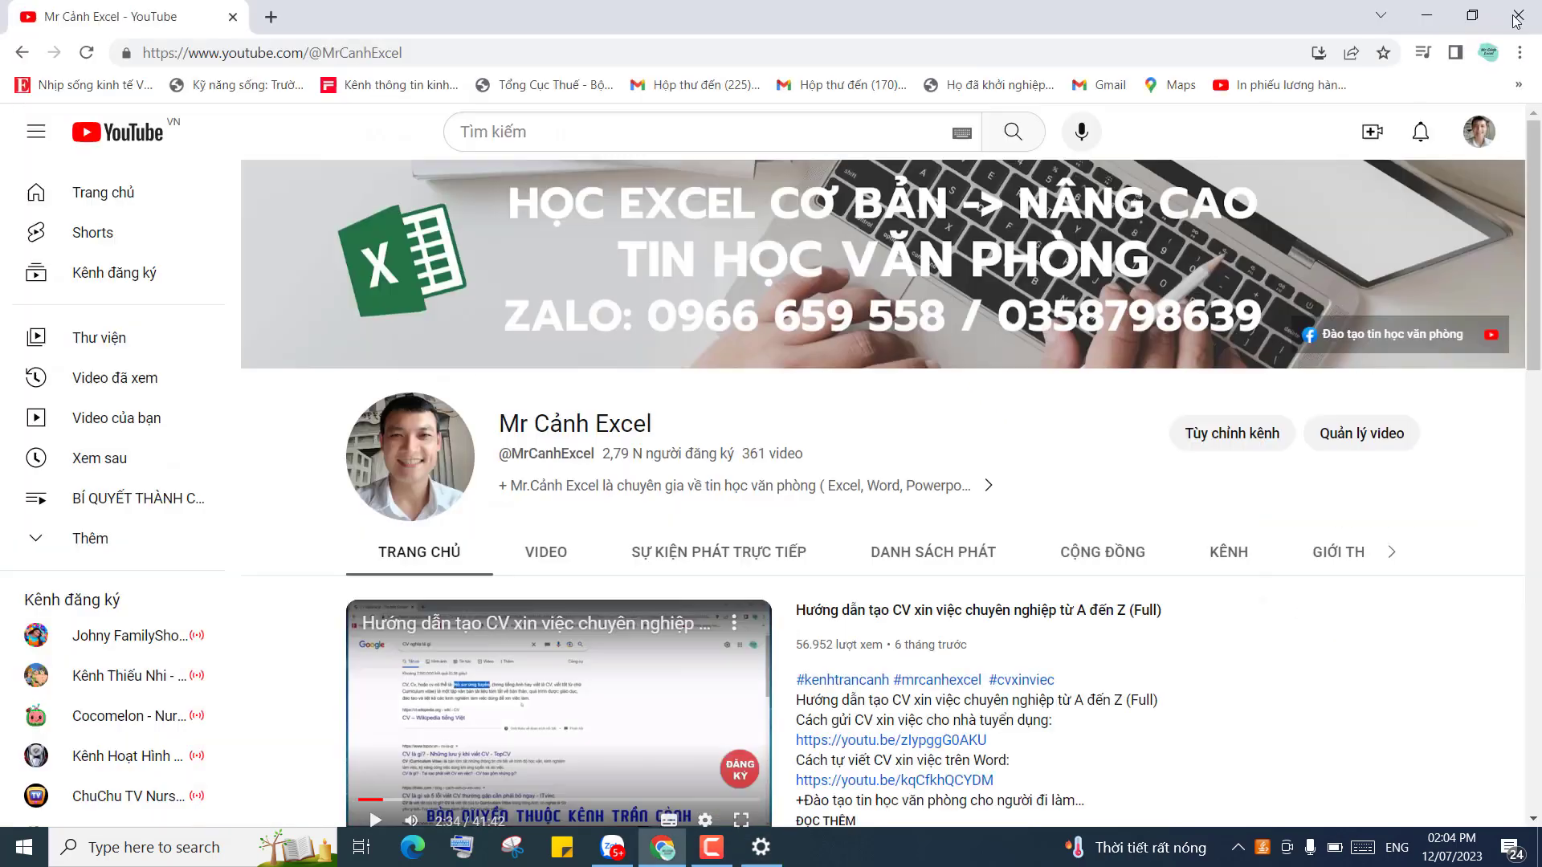
click(1516, 20)
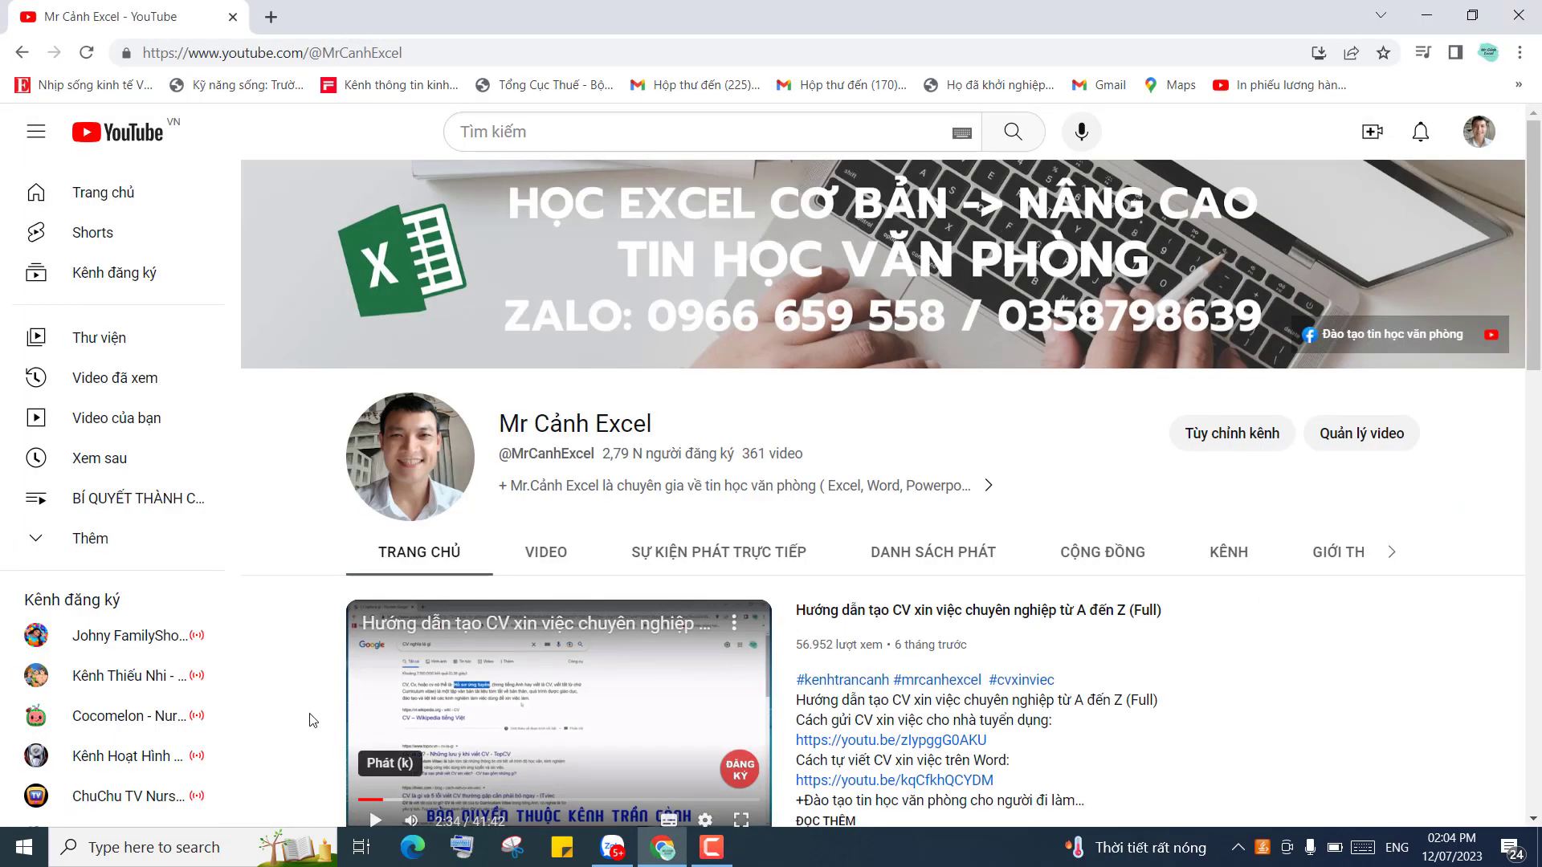
Reopen the account's sign-in options, bring up the change dialog for the account password and cancel it.
click(24, 847)
mouse_move(28, 612)
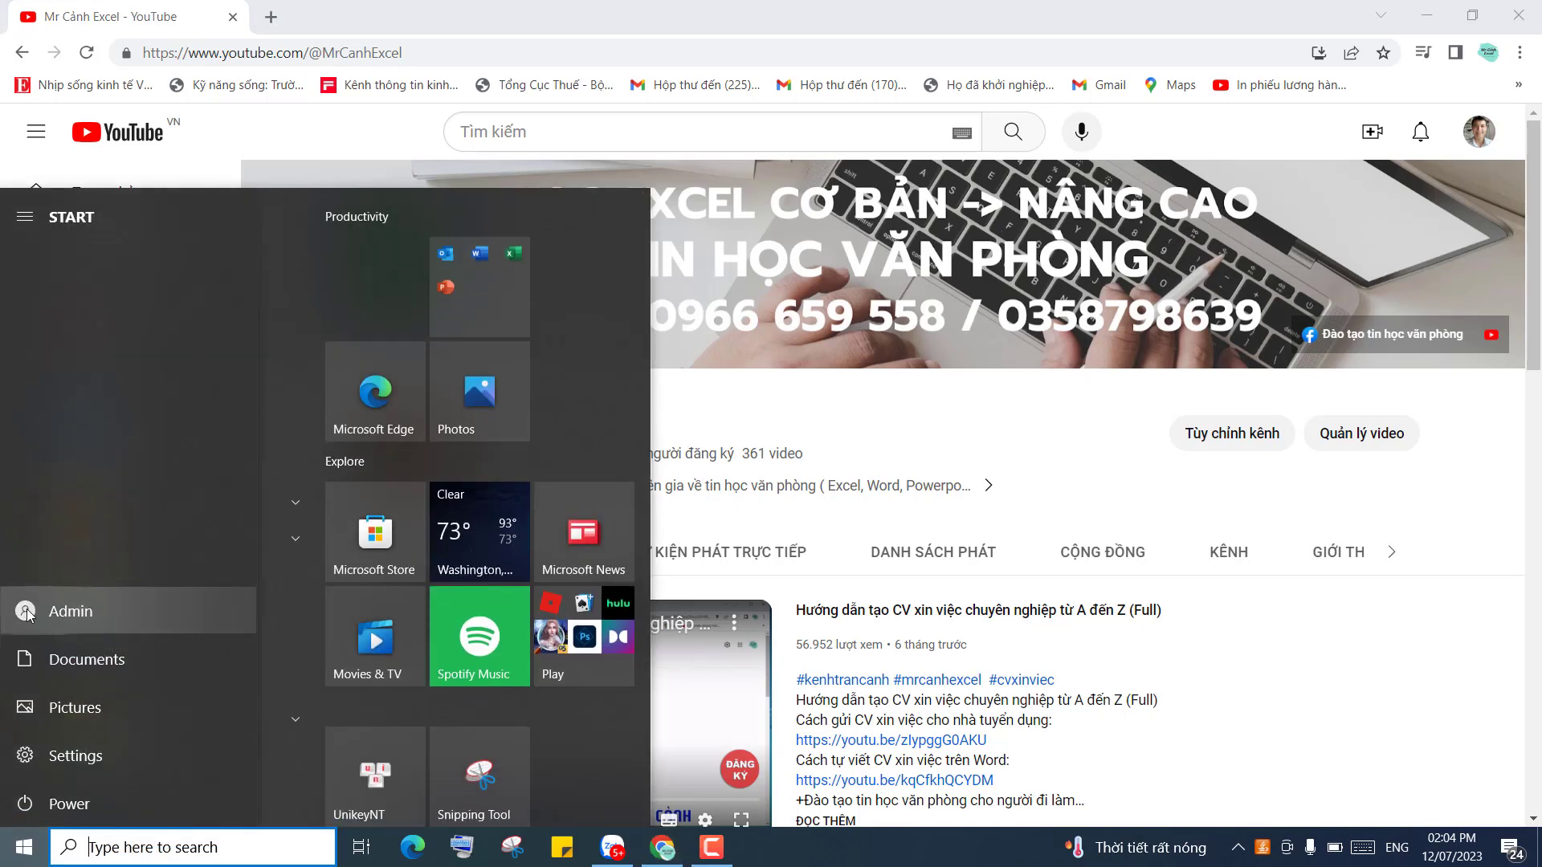
click(62, 612)
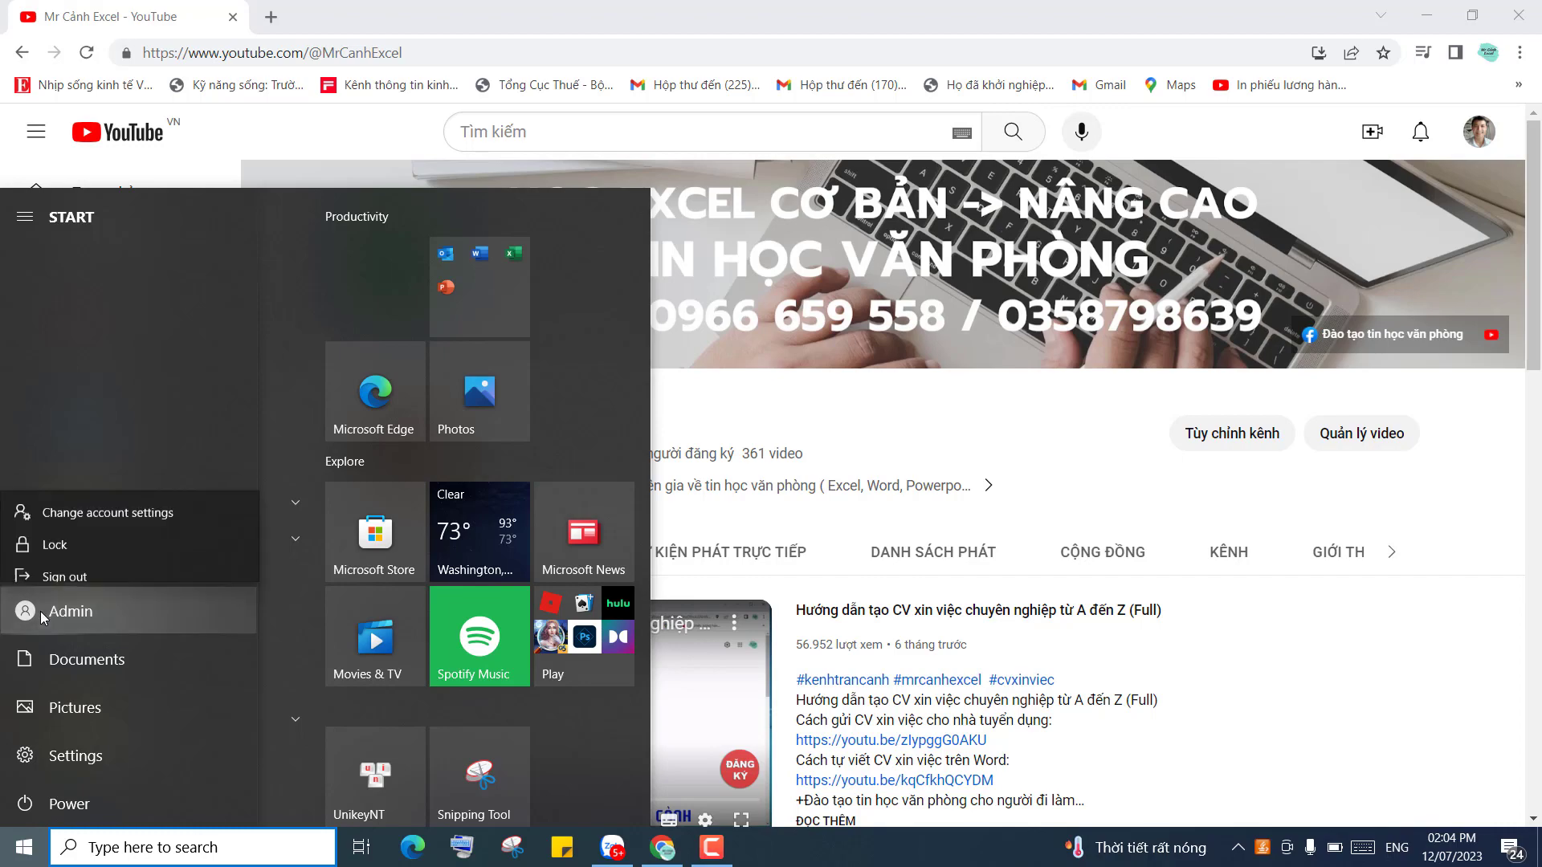
click(72, 495)
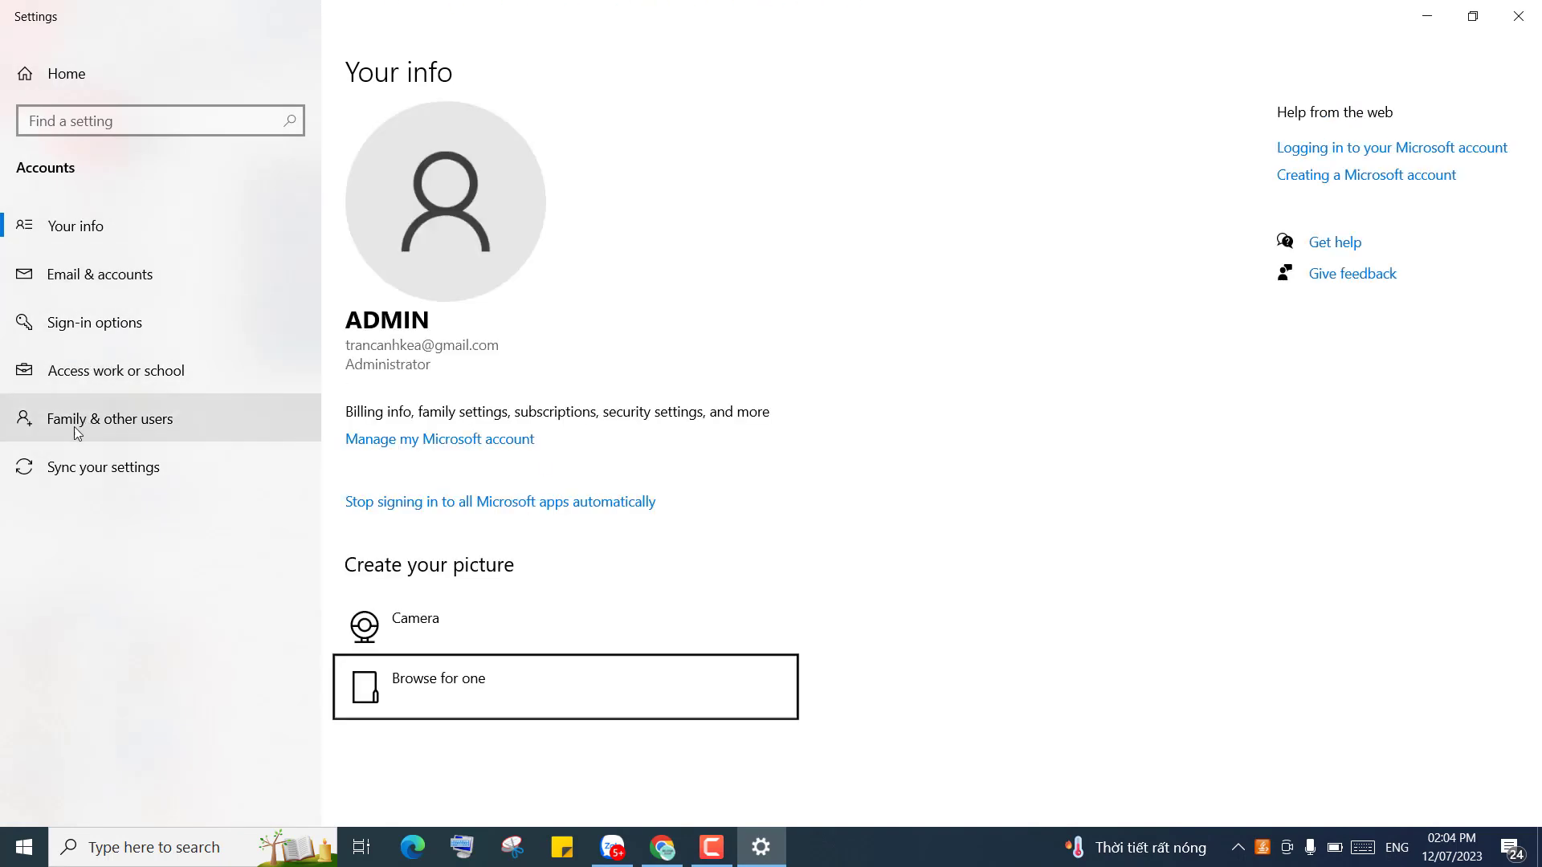
click(98, 329)
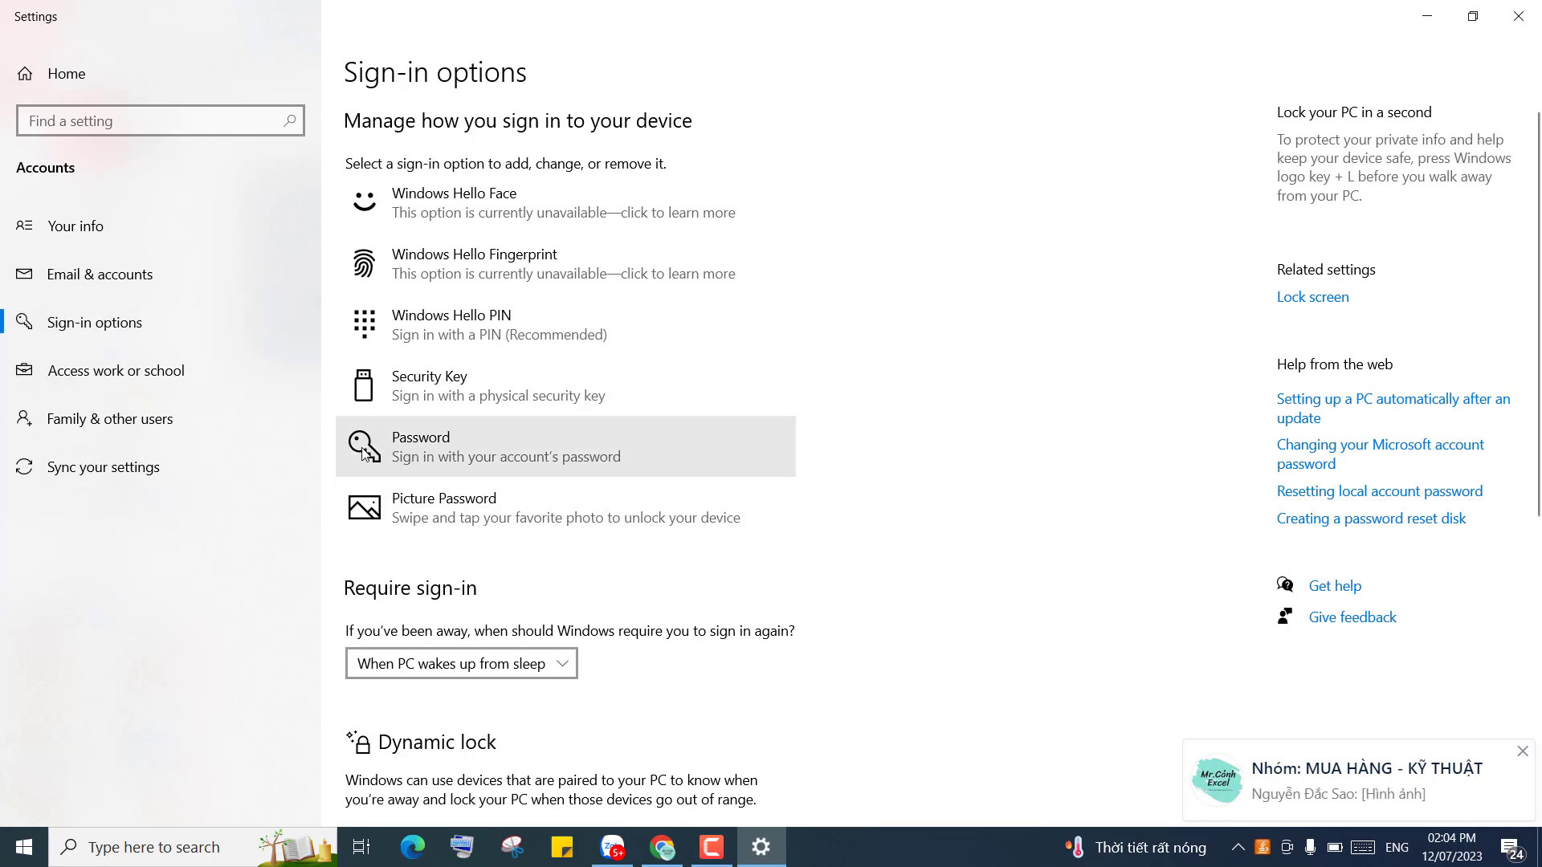
click(426, 456)
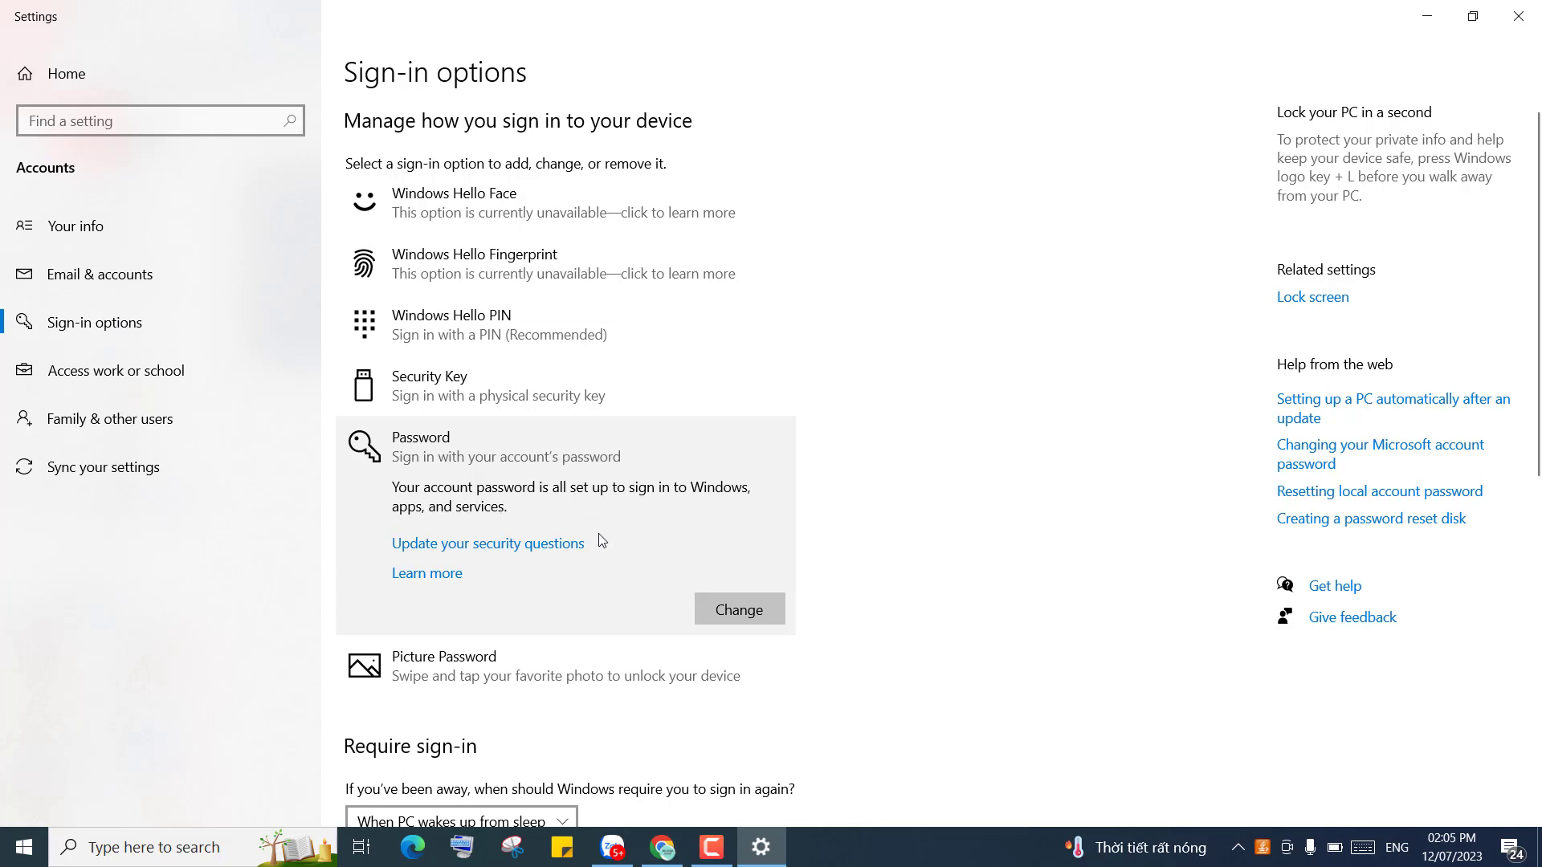
click(725, 609)
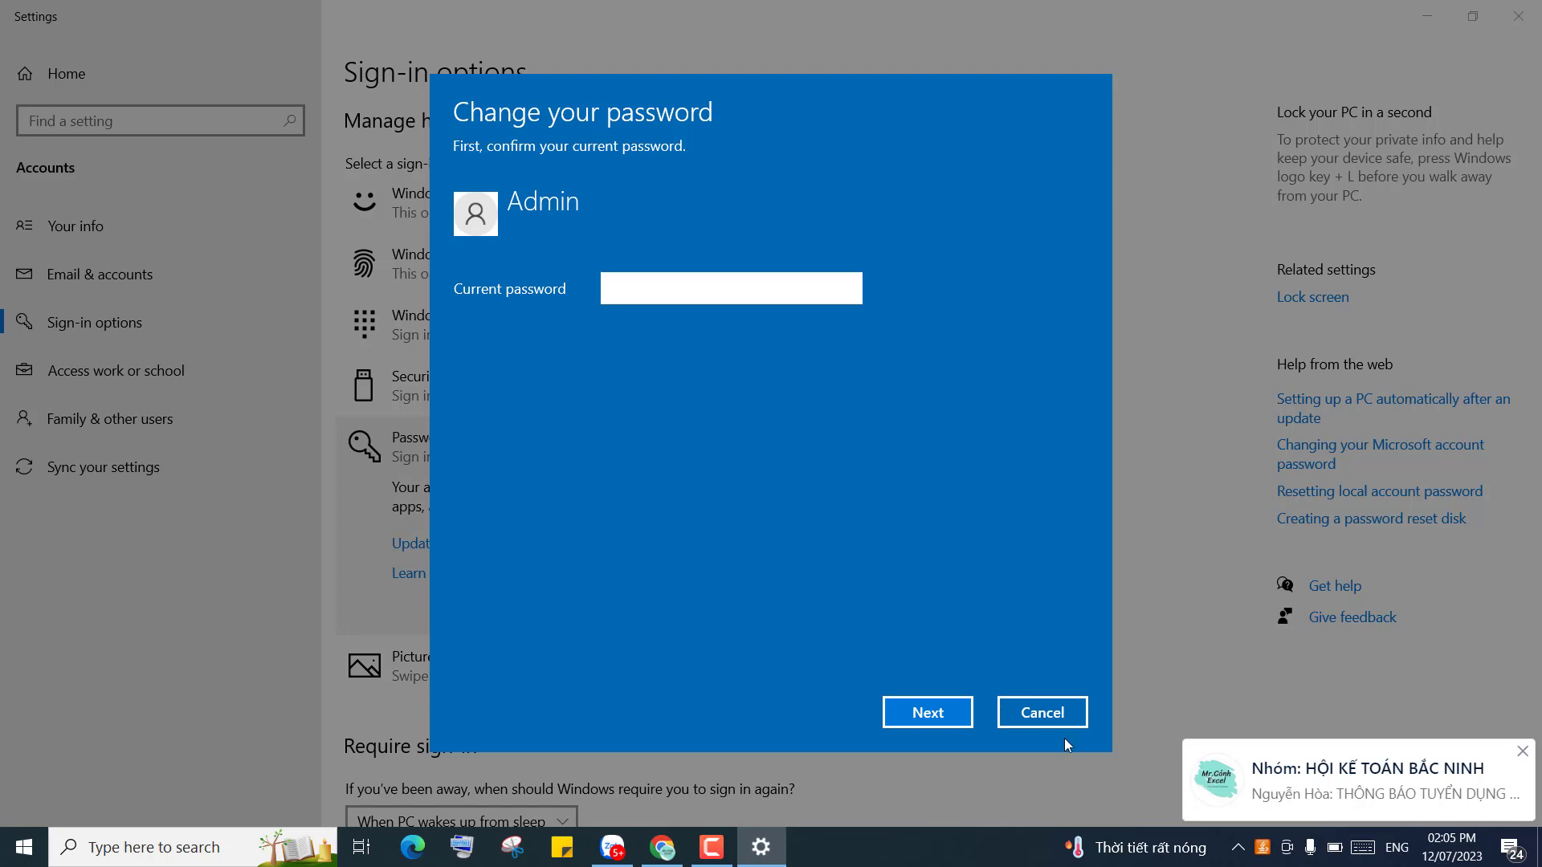
click(1043, 713)
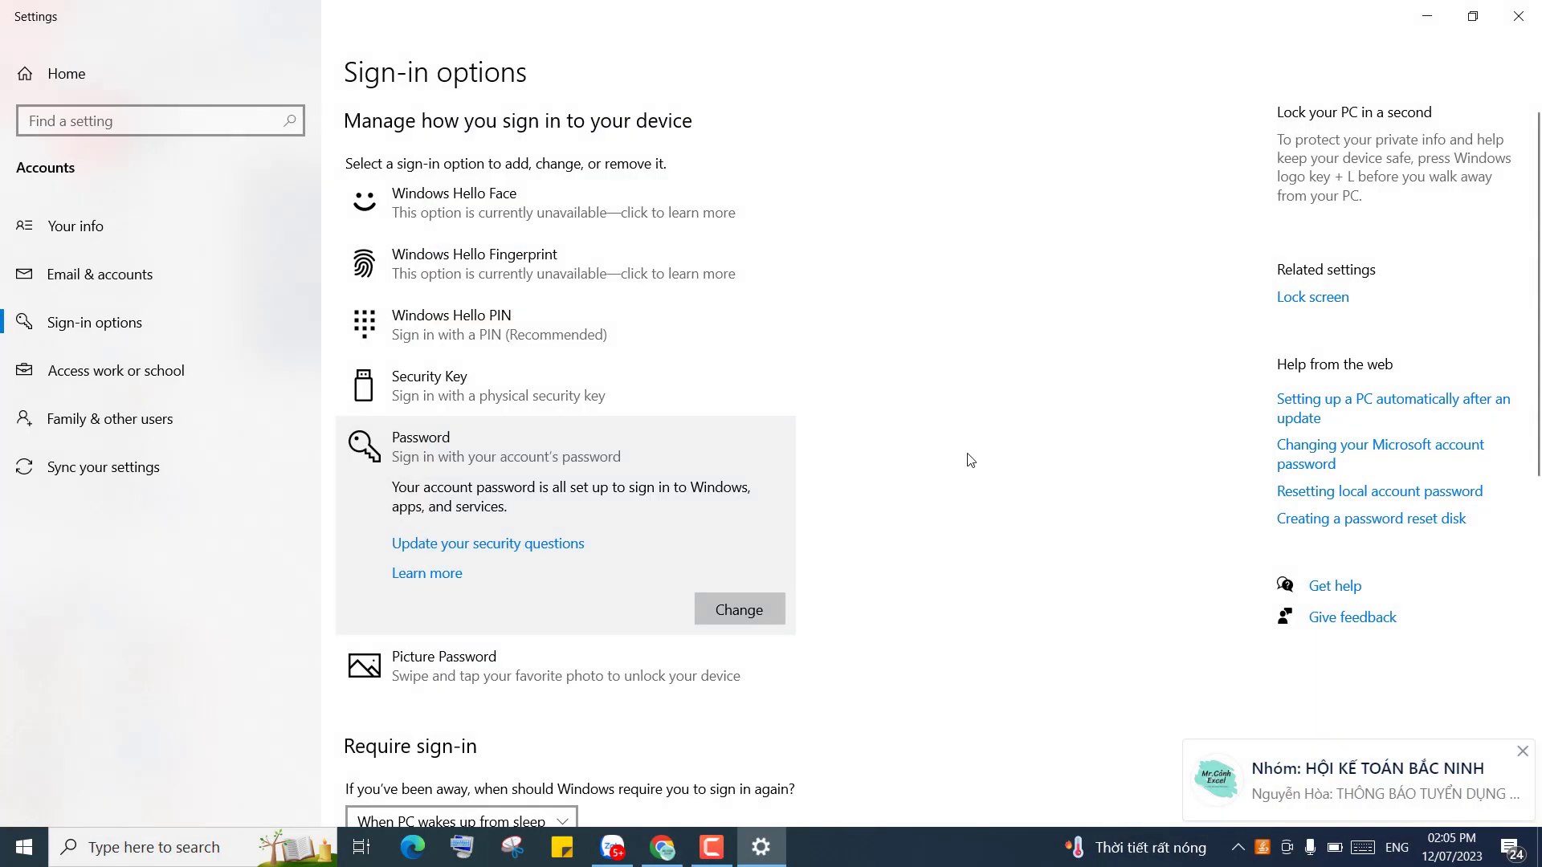